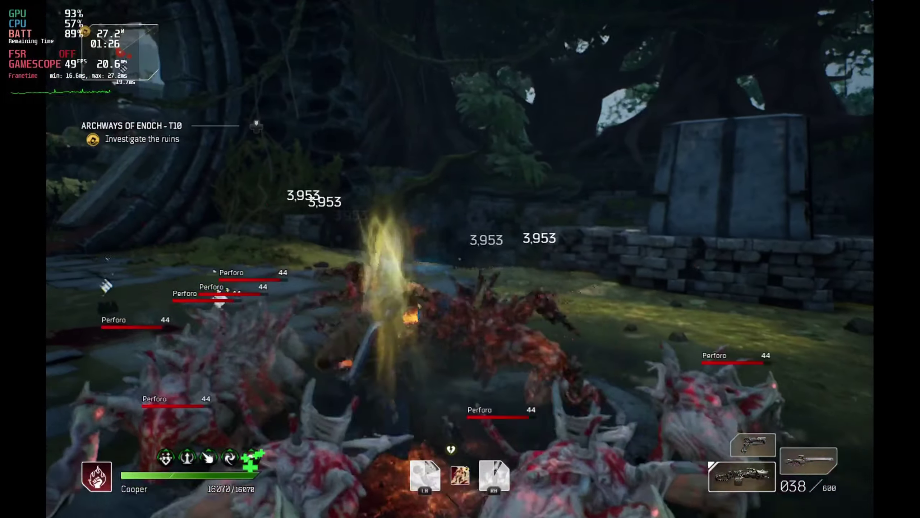
key("f")
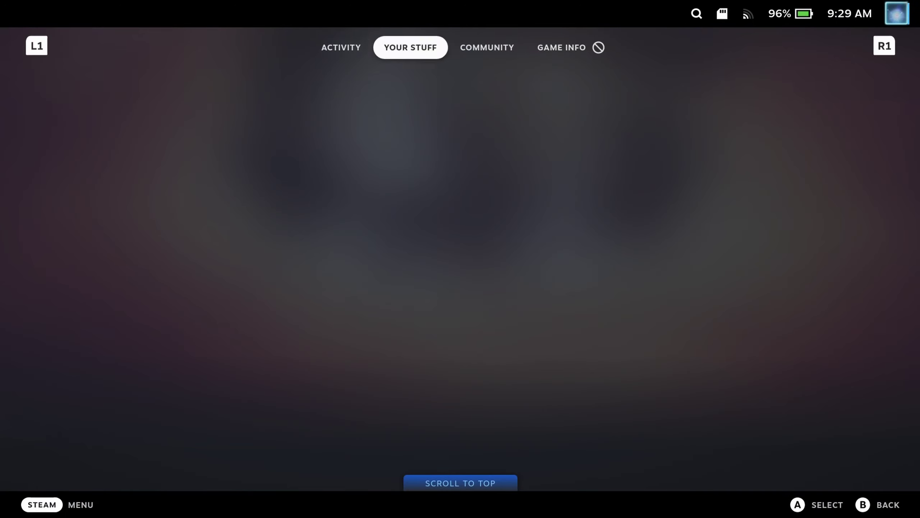
View the Steam Deck compatibility details in the game info for Outriders, and close them.
key("Right")
key("Right")
key("Down")
key("Return")
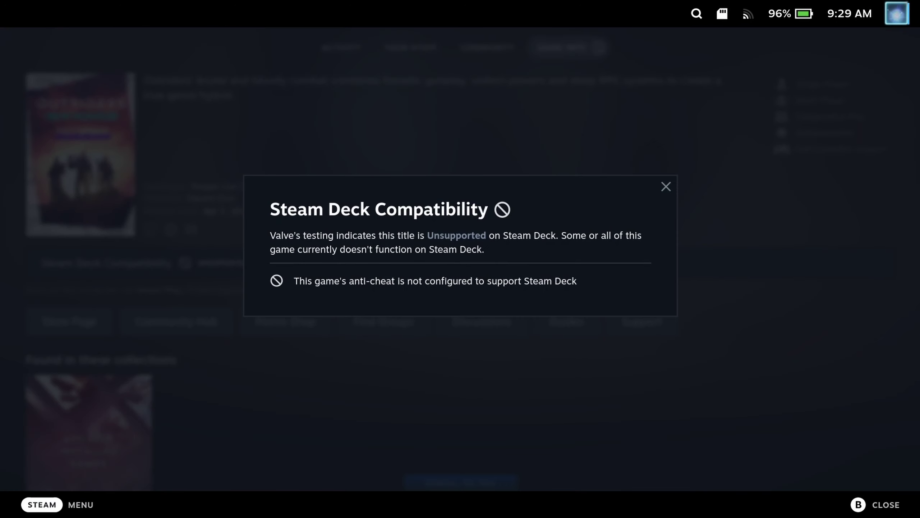
key("Escape")
key("Up")
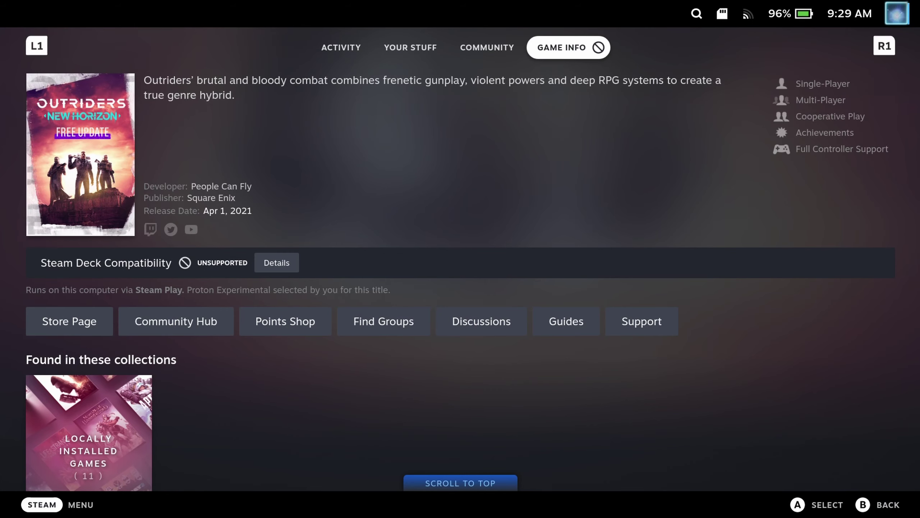
key("Right")
key("Left")
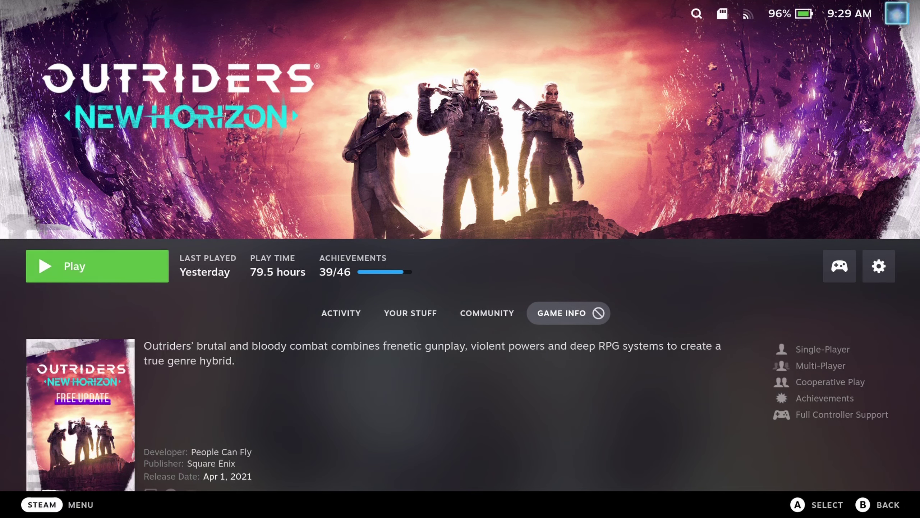
Launch Outriders from its library page and start the game from the title screen.
key("Return")
key("Return")
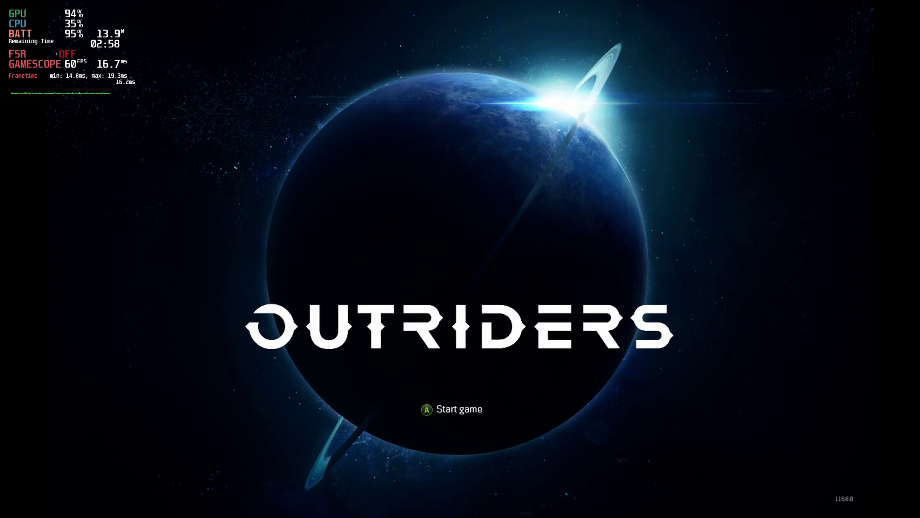
key("Return")
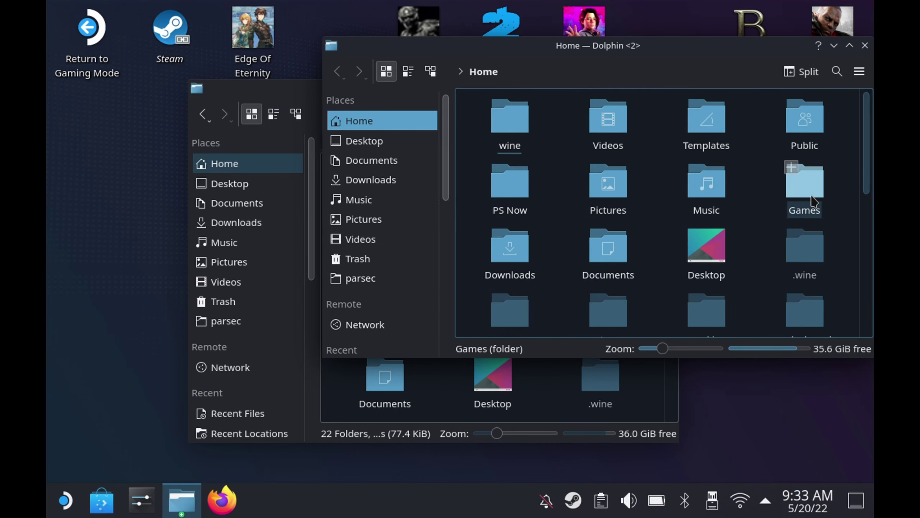
Browse the games installed on internal storage in the home folder's .local/share/Steam/steamapps/common directory.
left_click(867, 227)
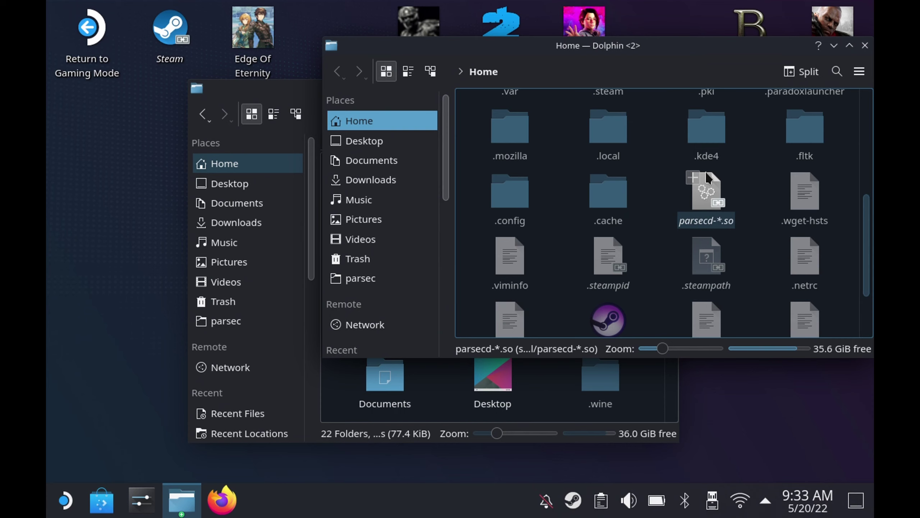
left_click(605, 128)
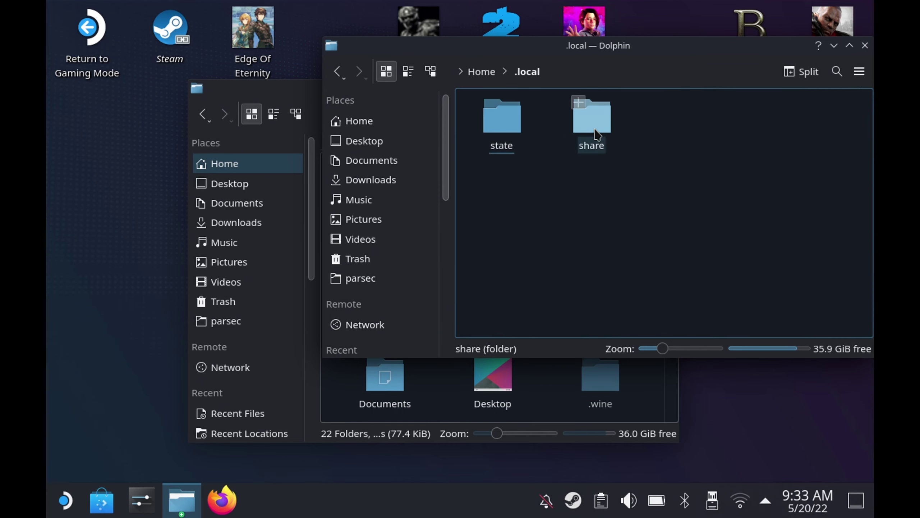
left_click(587, 141)
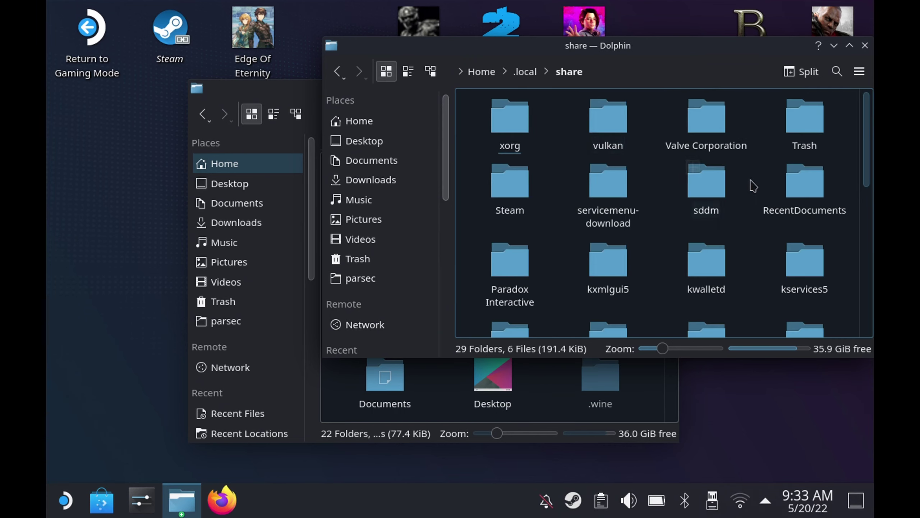
scroll(753, 185, "down", 1)
left_click(509, 167)
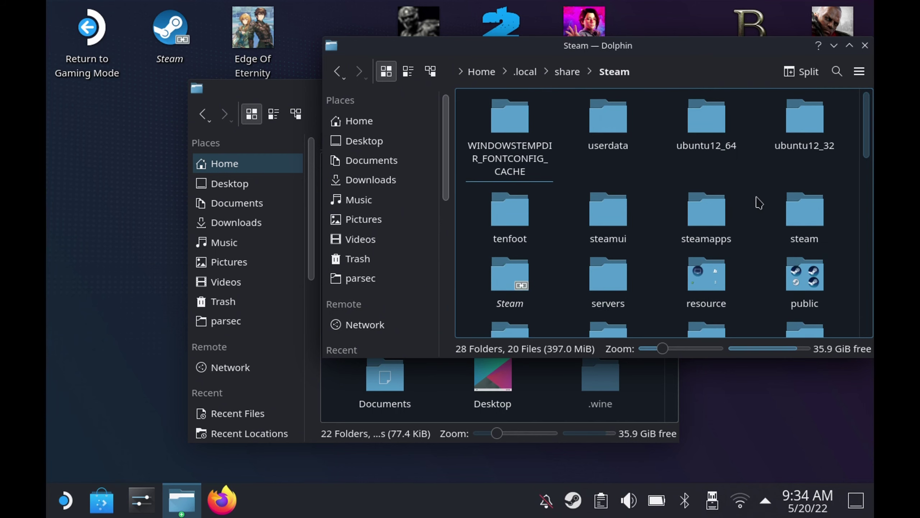
left_click(720, 222)
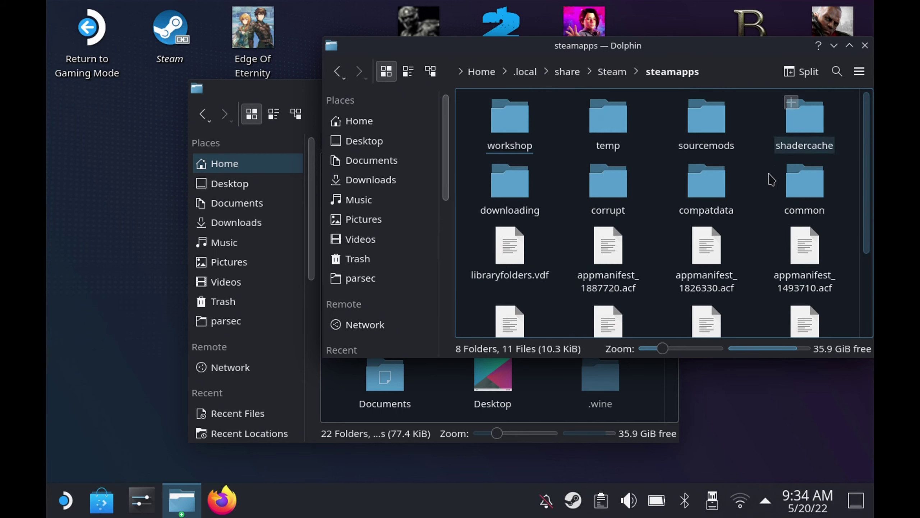
left_click(813, 185)
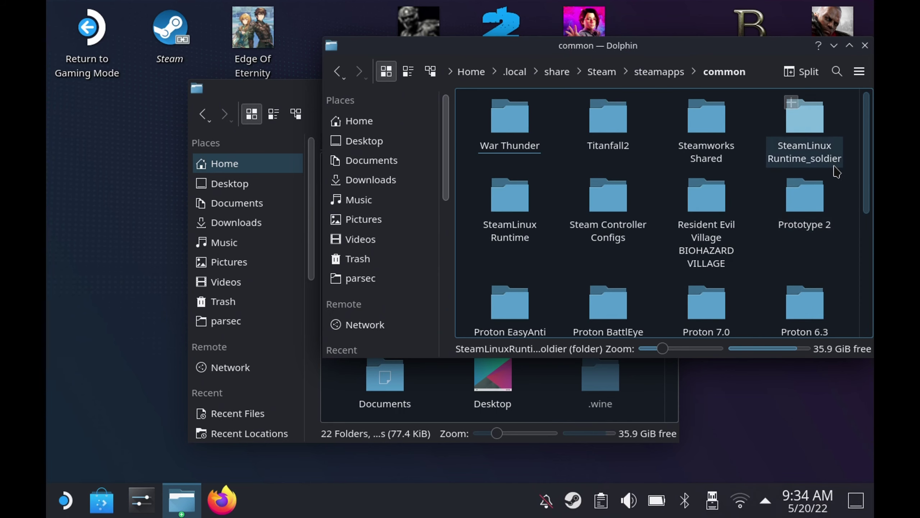
left_click_drag(870, 185, 871, 285)
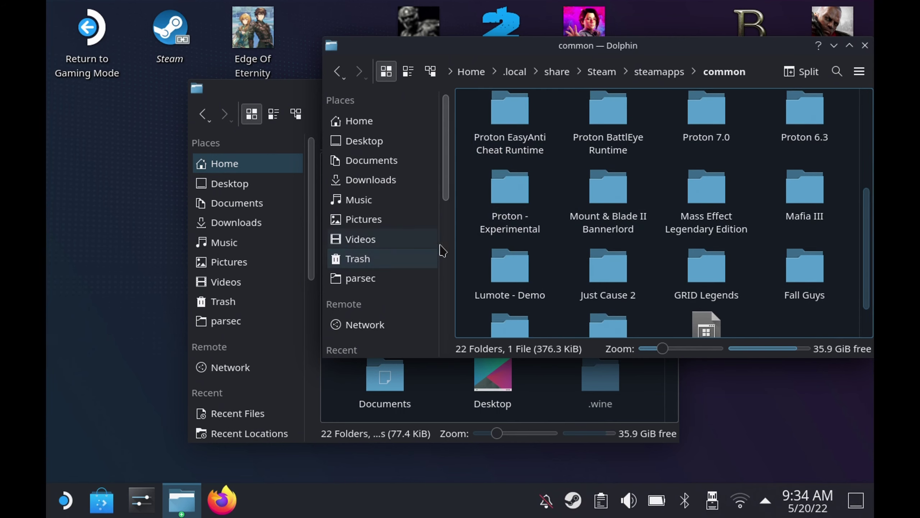
Open the EasyAntiCheat folder under steamapps/common/OUTRIDERS on the removable device "primary".
left_click(446, 255)
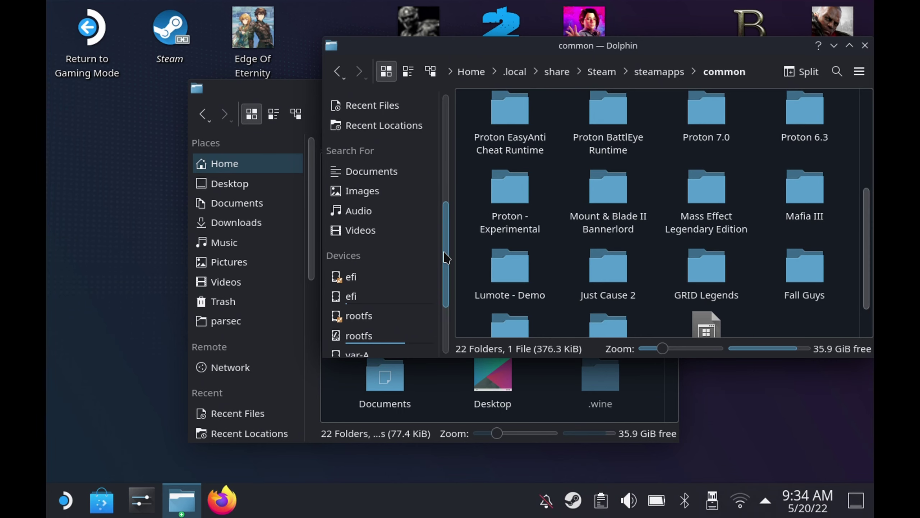
left_click_drag(446, 255, 453, 304)
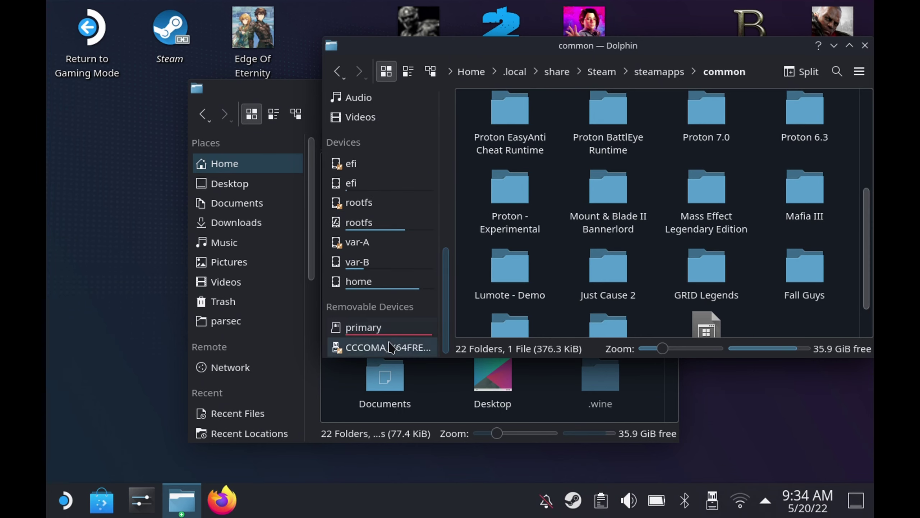
left_click(387, 331)
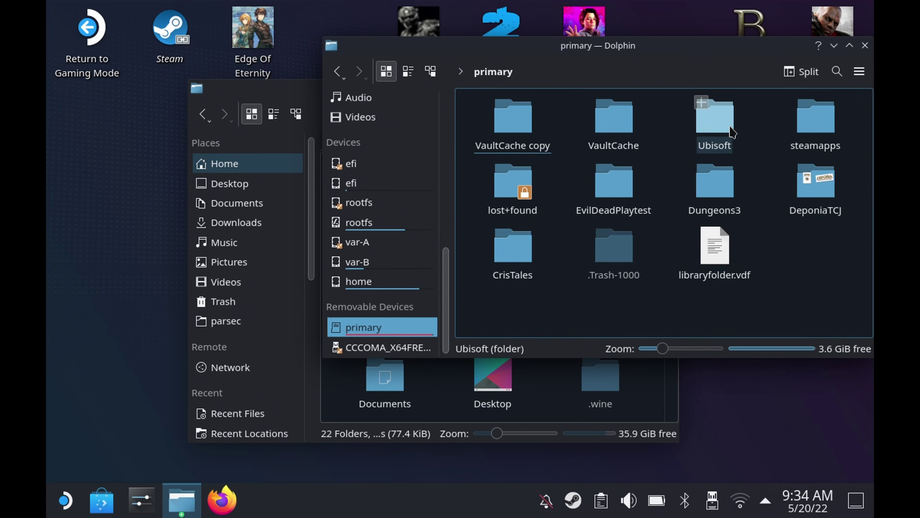
left_click(820, 110)
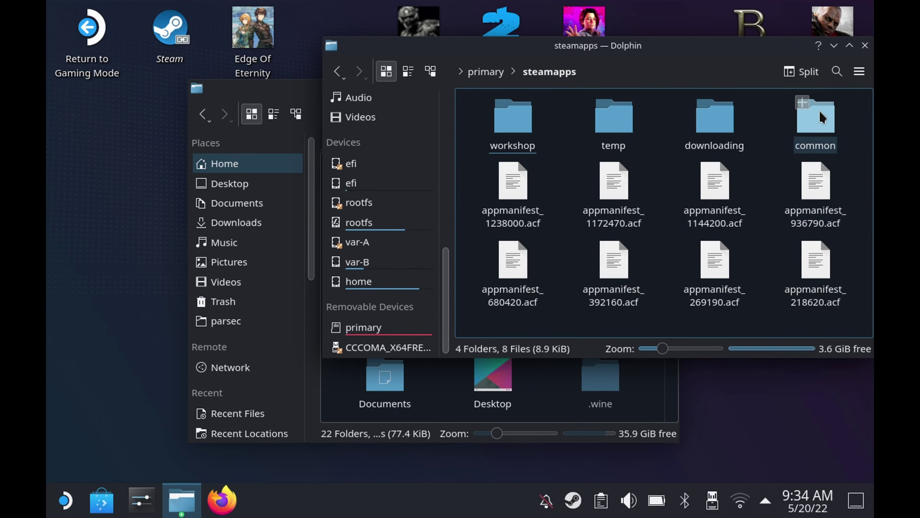
left_click(820, 113)
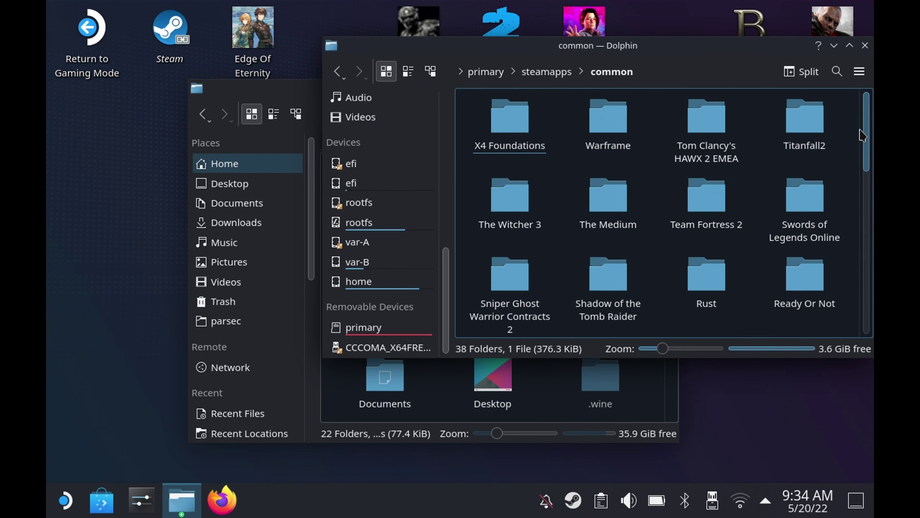
scroll(869, 152, "down", 5)
left_click(816, 183)
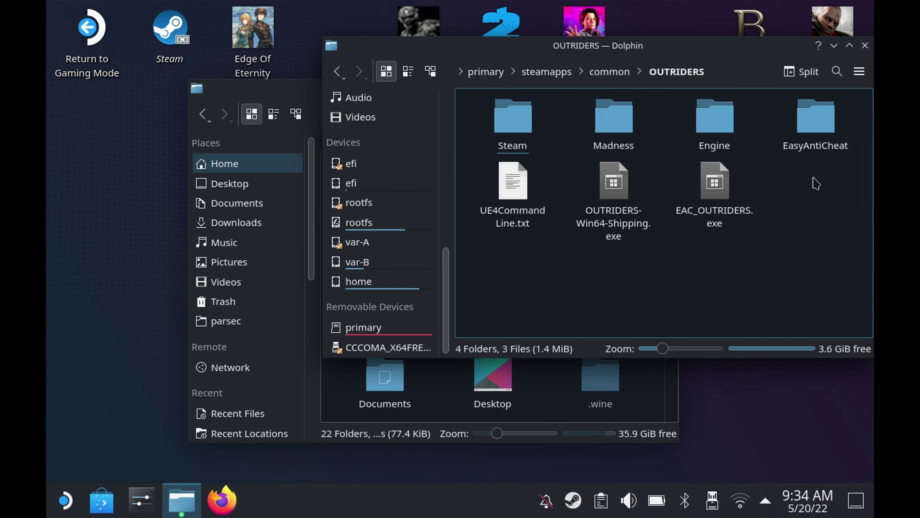
left_click(819, 133)
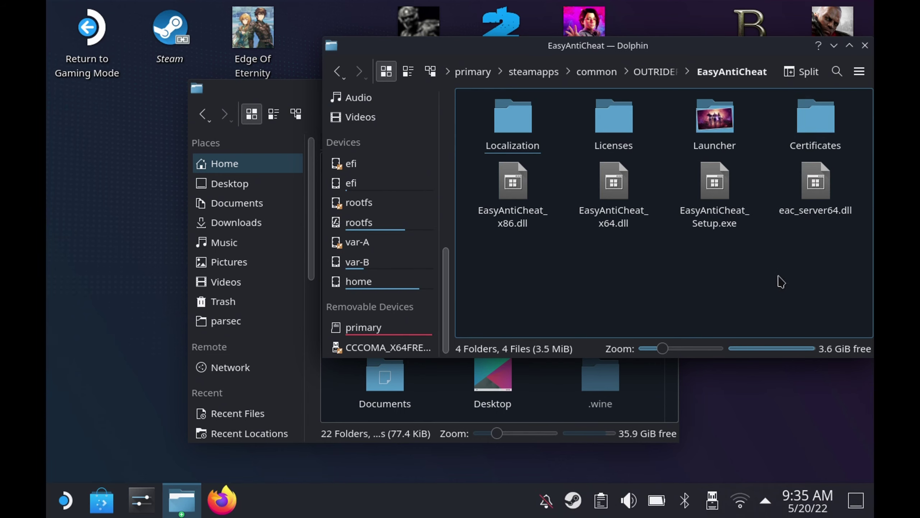
Copy easyanticheat_x64.so from the Downloads folder into the OUTRIDERS EasyAntiCheat folder.
left_click(650, 409)
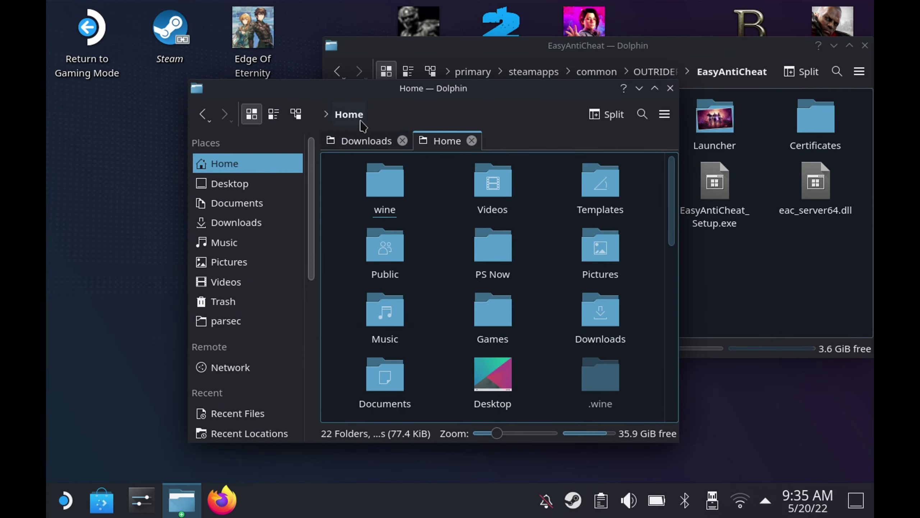
left_click(362, 141)
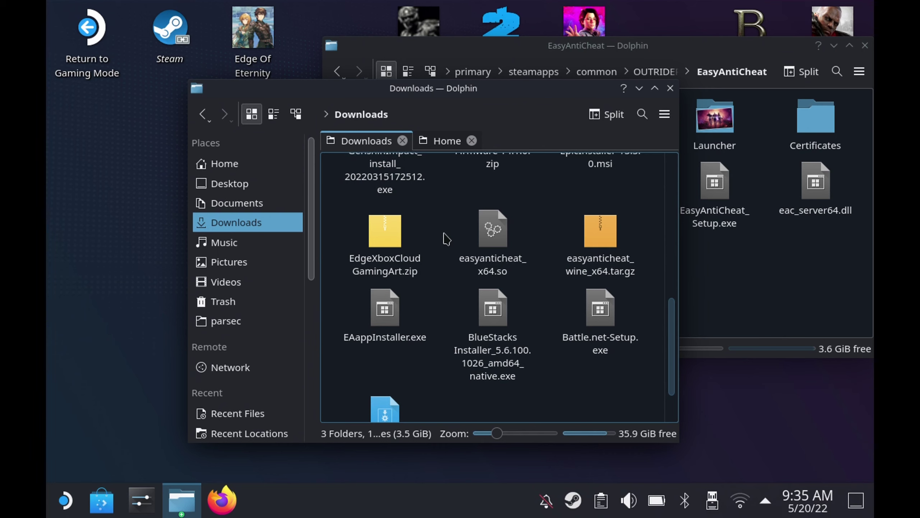
left_click(487, 237)
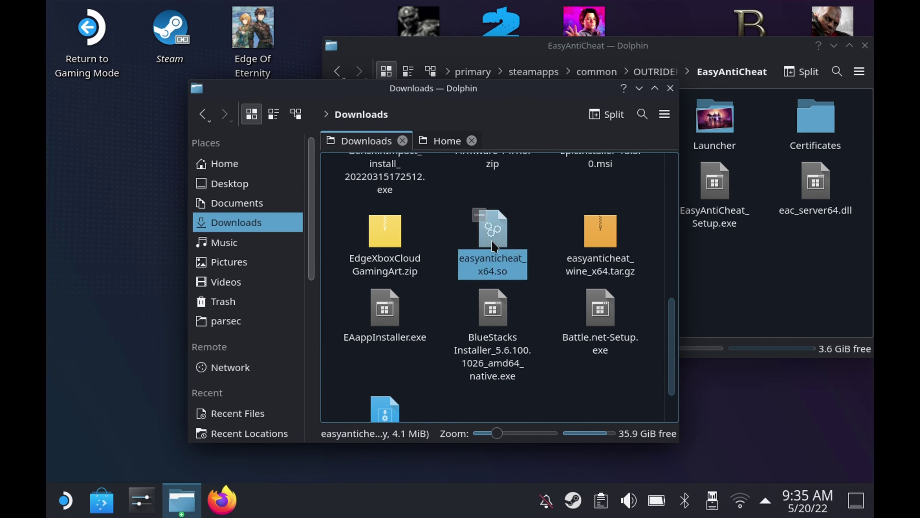
right_click(492, 242)
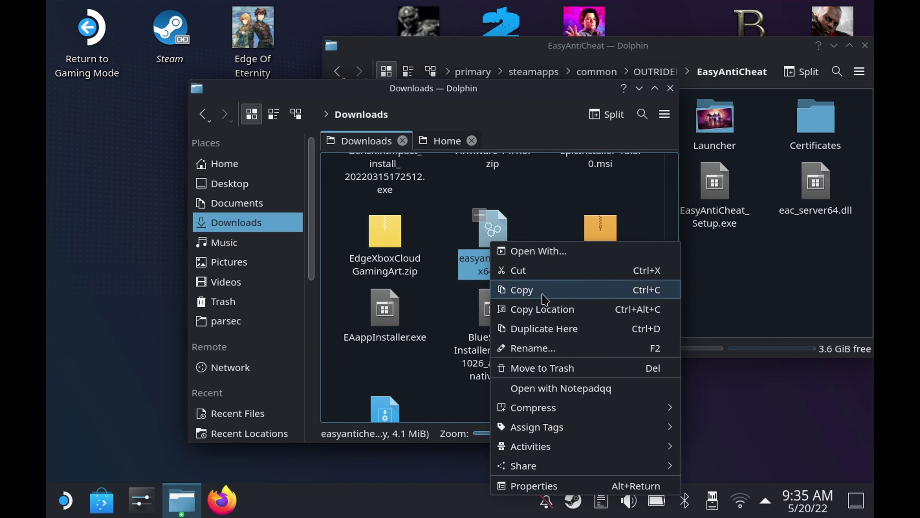
left_click(553, 293)
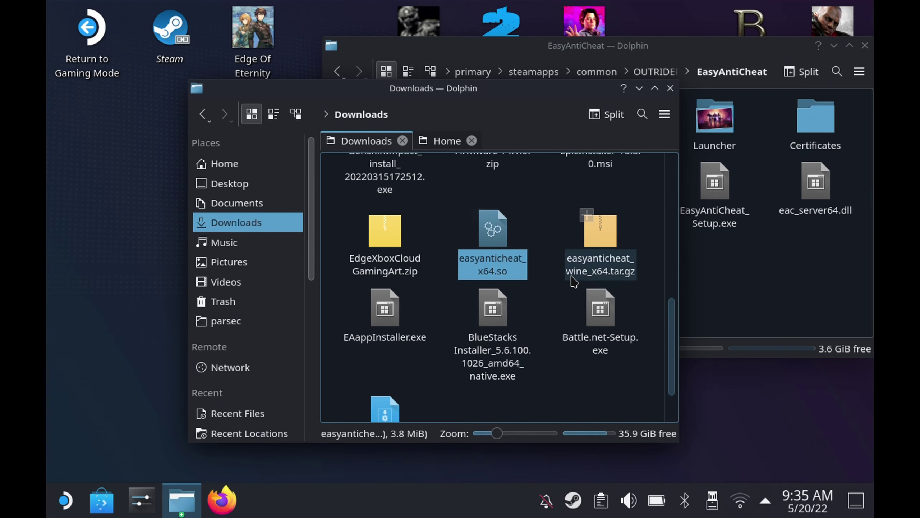
left_click(723, 290)
right_click(723, 290)
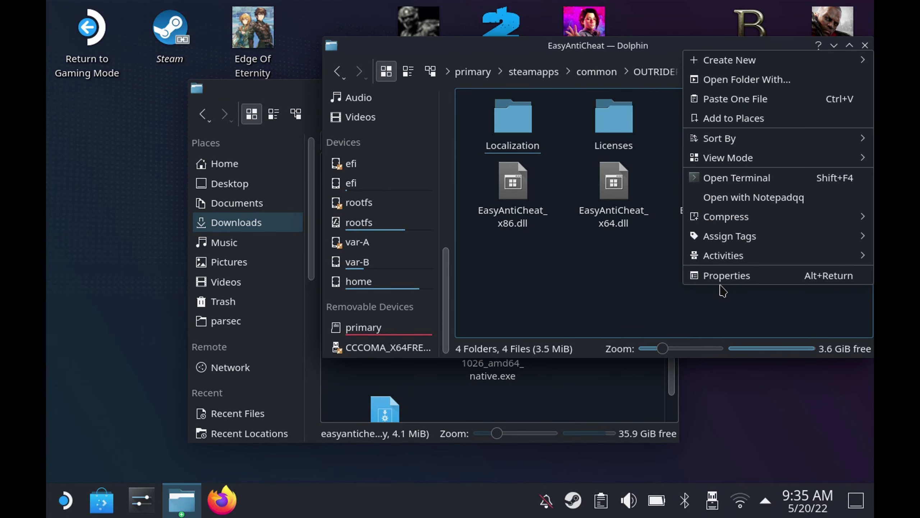
left_click(730, 100)
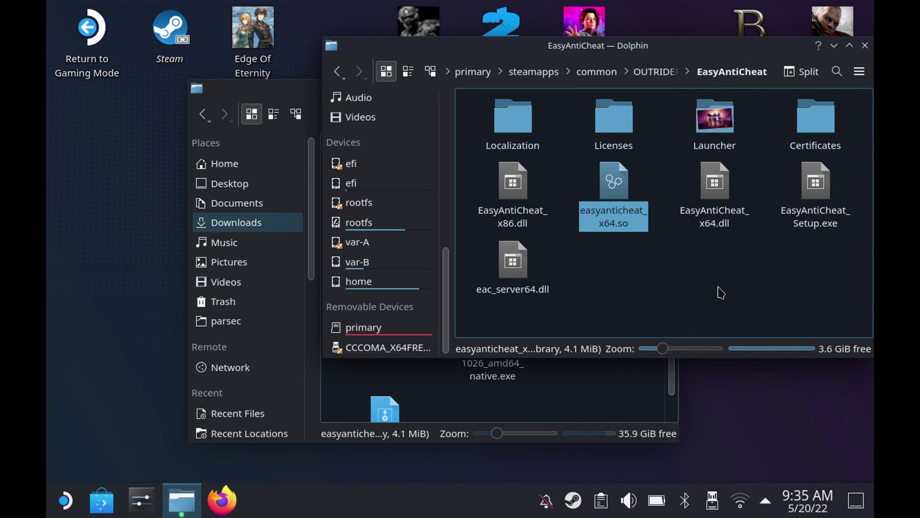
left_click(710, 304)
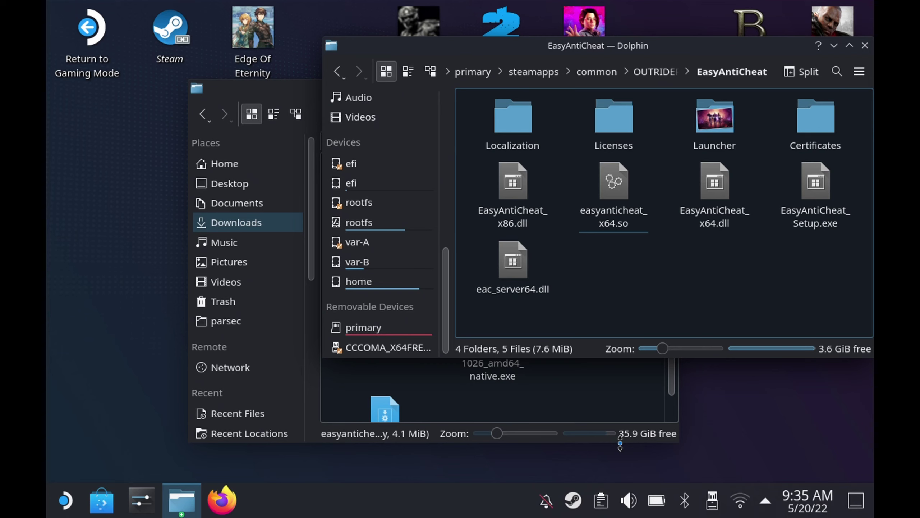
Switch to the Steam library and review the launch options and compatibility tool in the properties of OUTRIDERS.
right_click(572, 500)
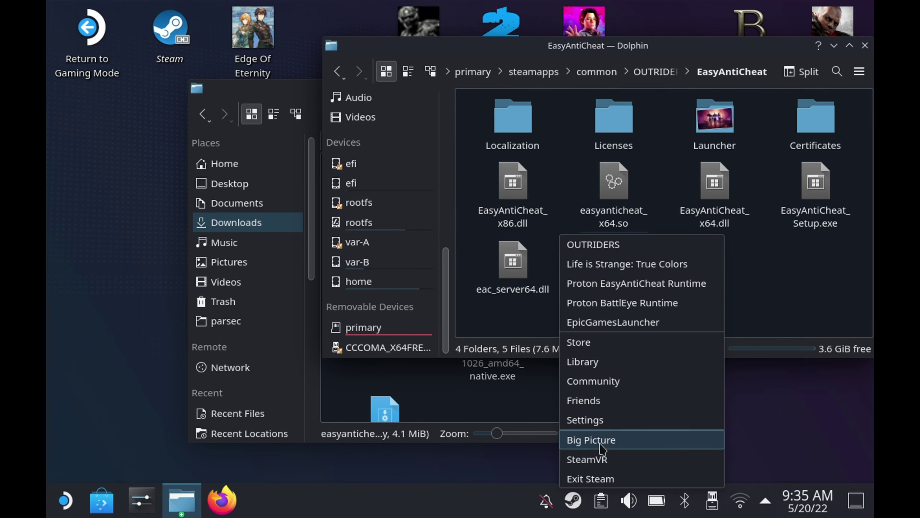
left_click(610, 362)
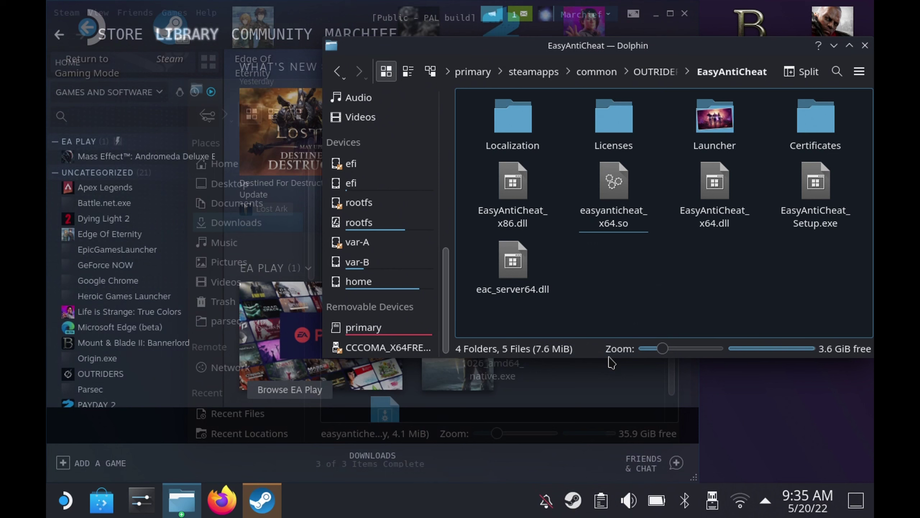
left_click(100, 374)
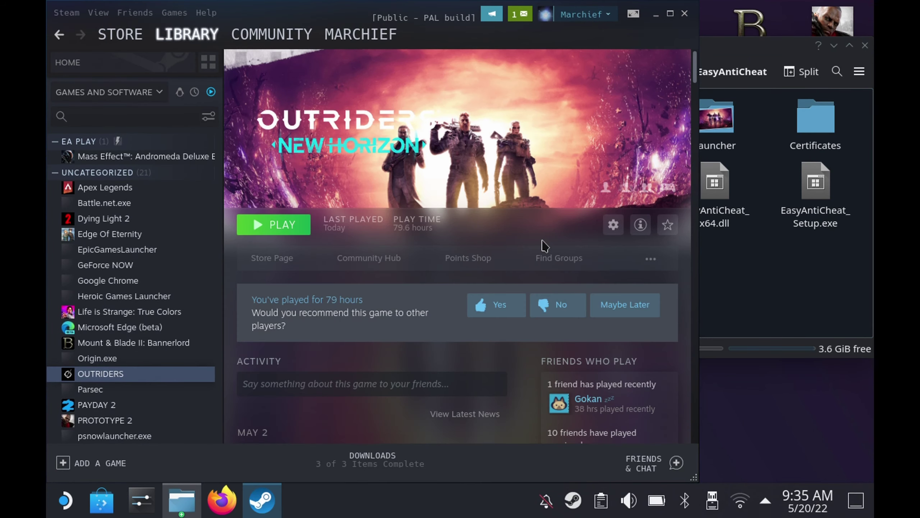
left_click(613, 224)
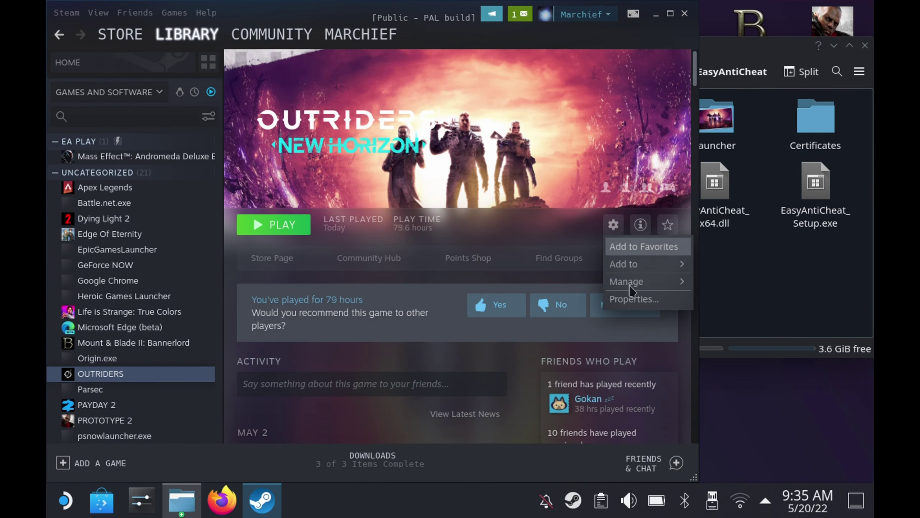
left_click(655, 306)
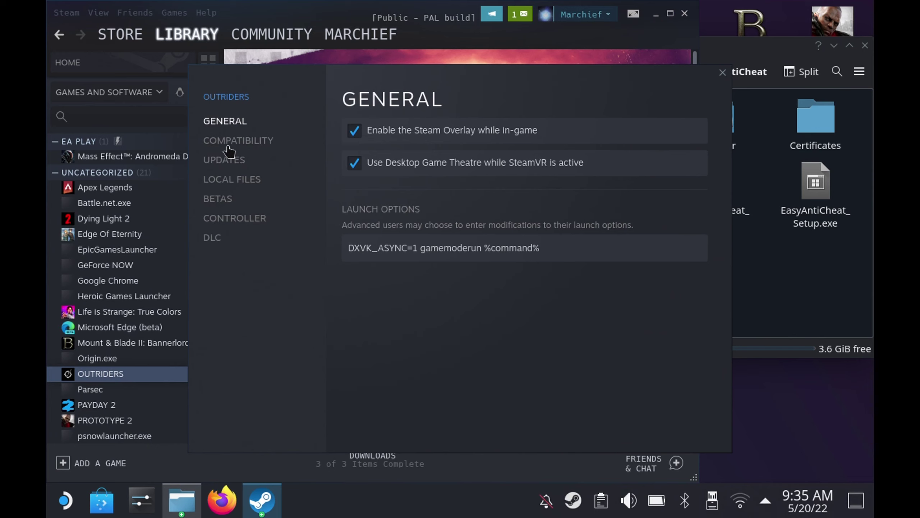
left_click(236, 142)
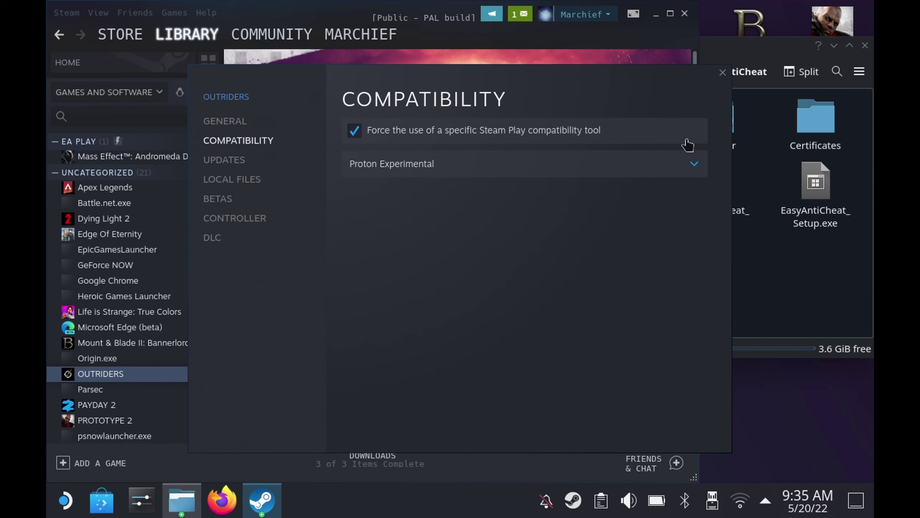
left_click(722, 73)
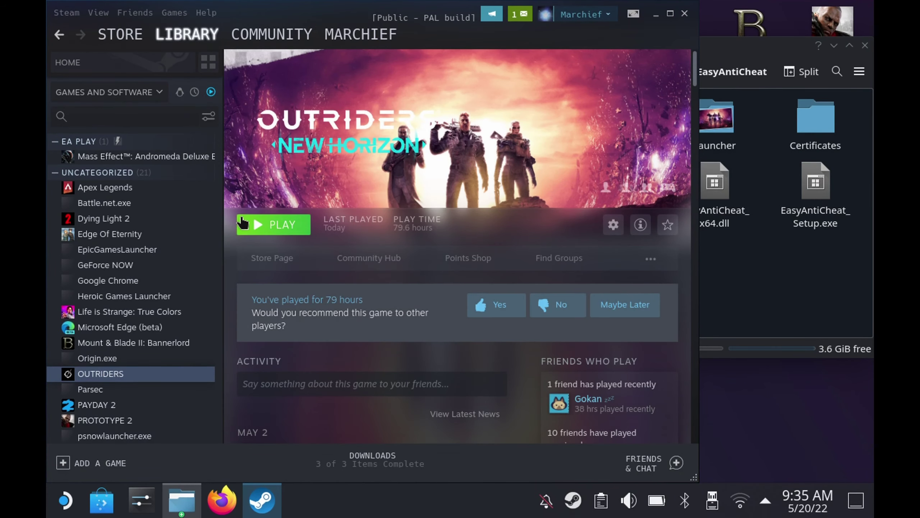
Launch OUTRIDERS with the DirectX11 option and continue the saved game from the lobby.
left_click(242, 223)
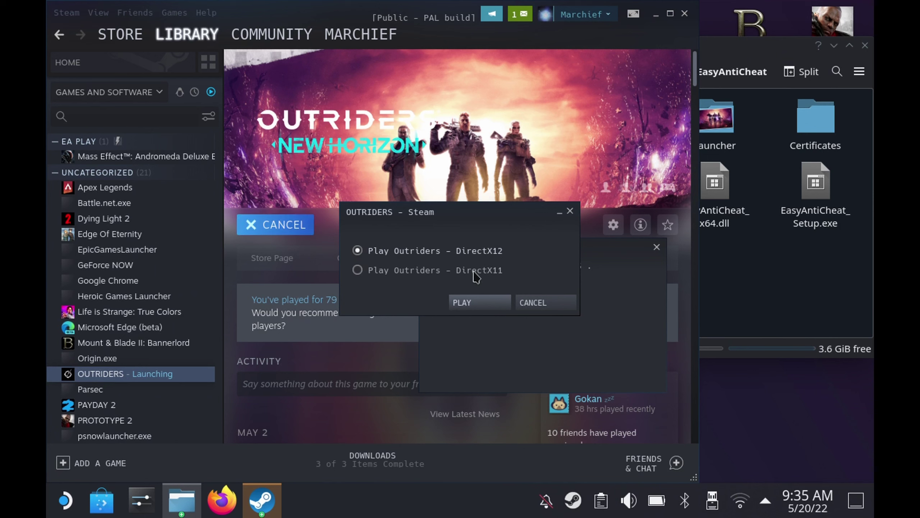
left_click(484, 272)
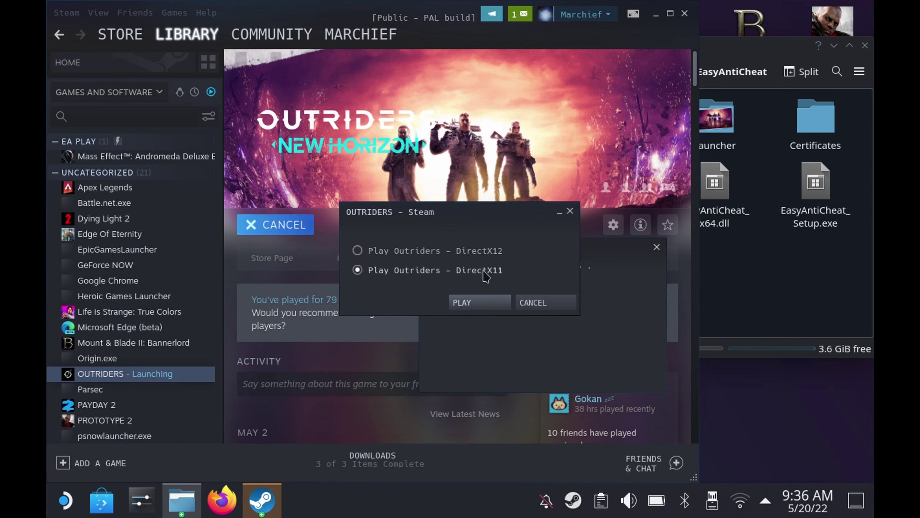
left_click(476, 303)
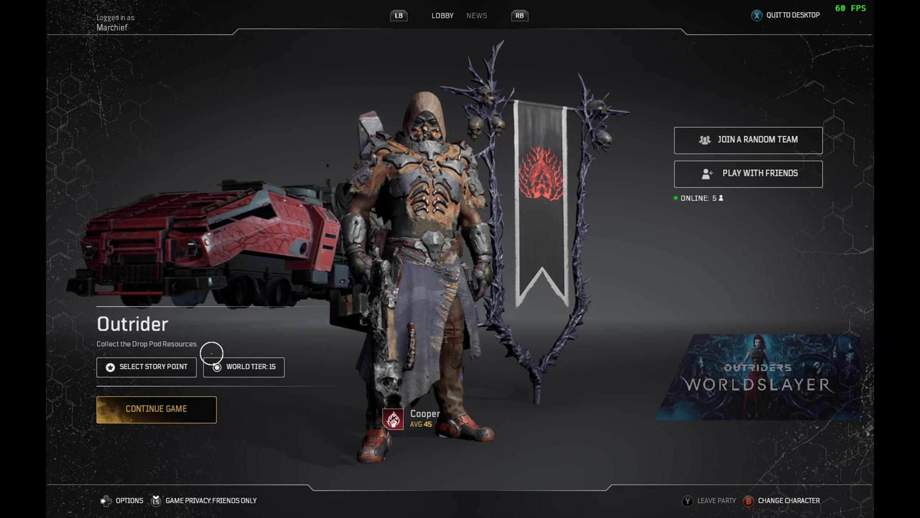
left_click(202, 402)
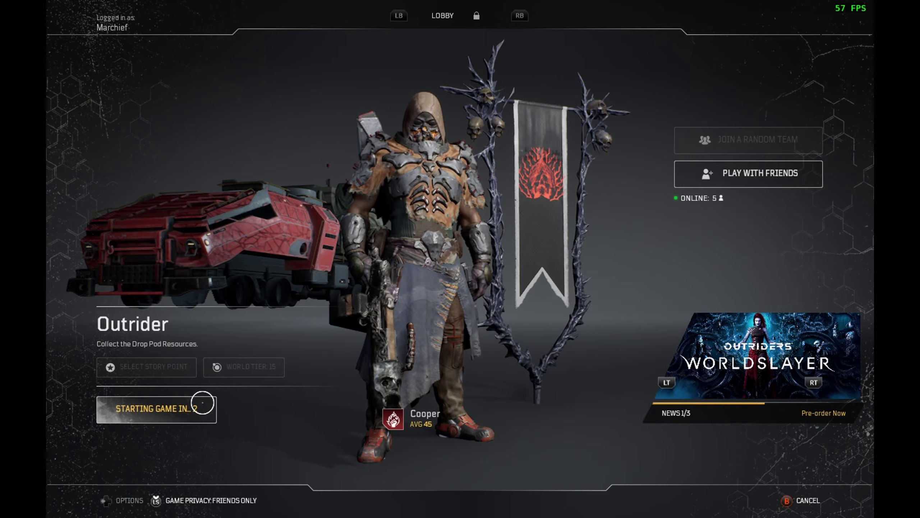